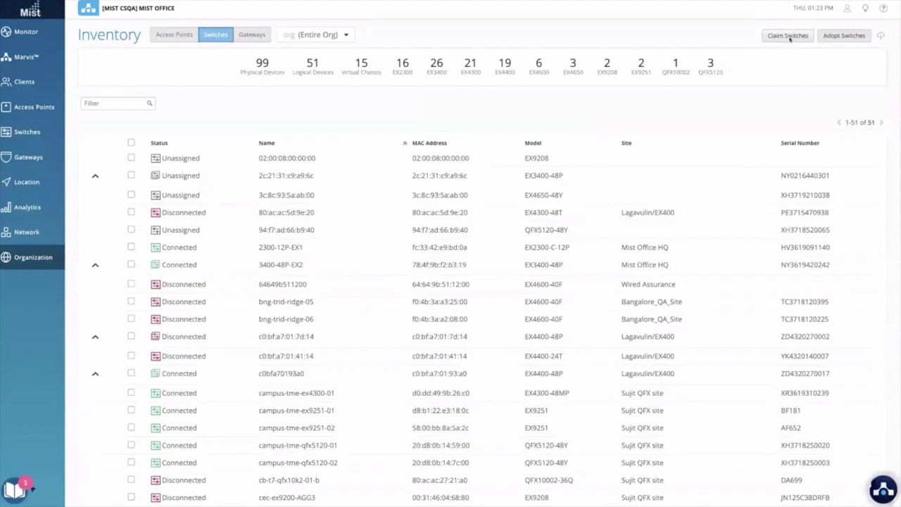
Step: Claim four switches by pasting their claim codes, assigning them to site NFD-24
left_click(788, 36)
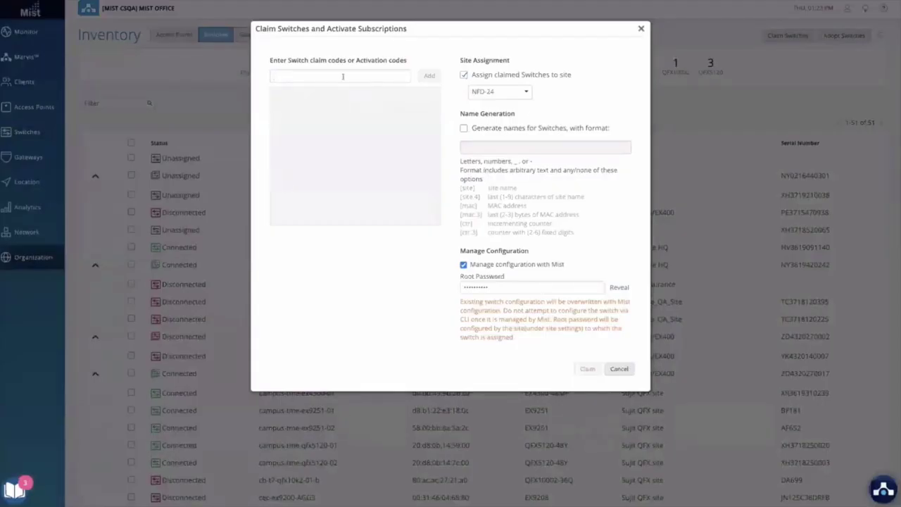
left_click(343, 76)
key("ctrl+v")
left_click(429, 76)
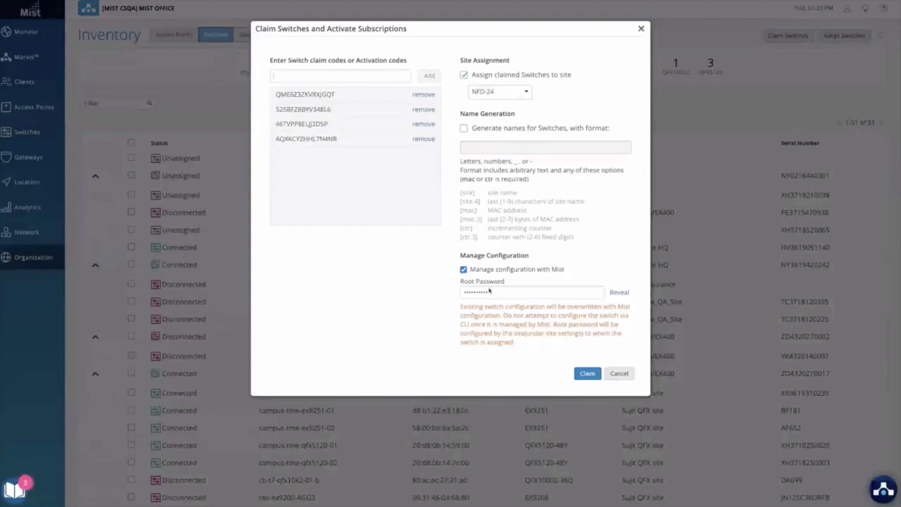
left_click(588, 374)
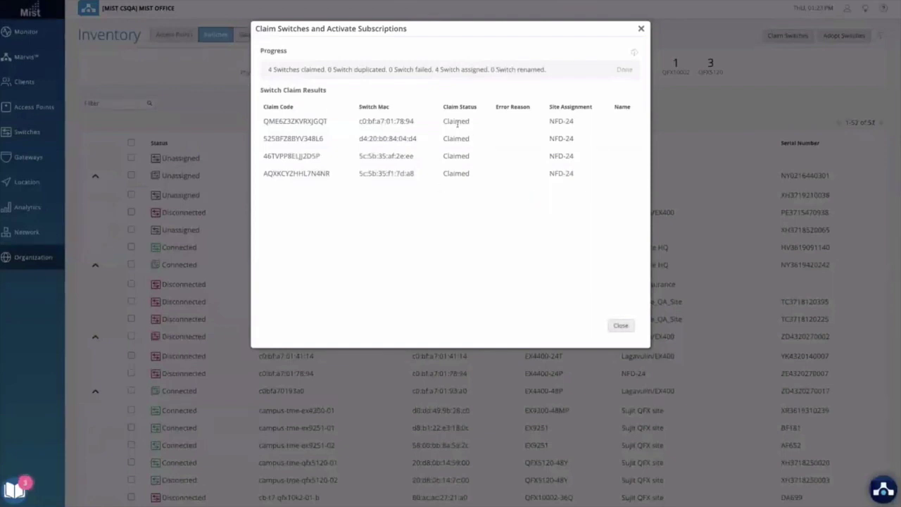
left_click(621, 326)
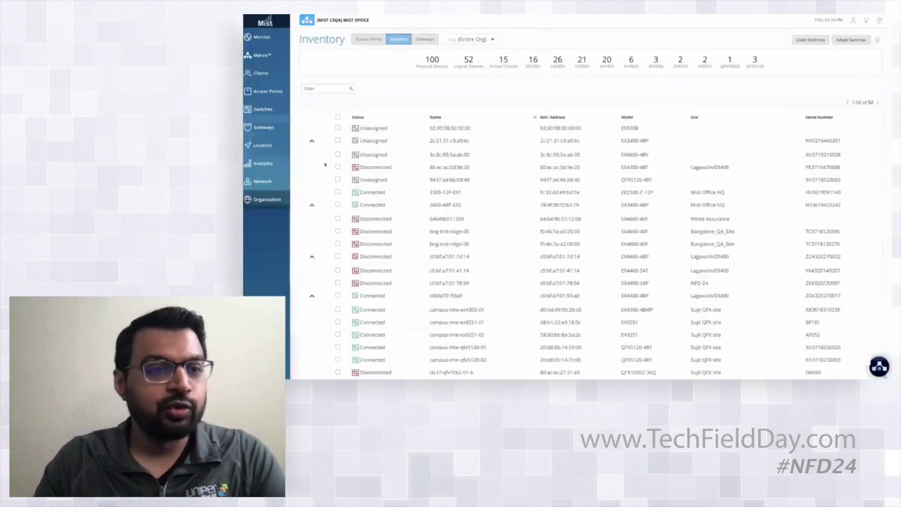
Step: Open the EX4400-24P switch in site NFD-24 and enter the name NFD-EX4400-24P
left_click(262, 109)
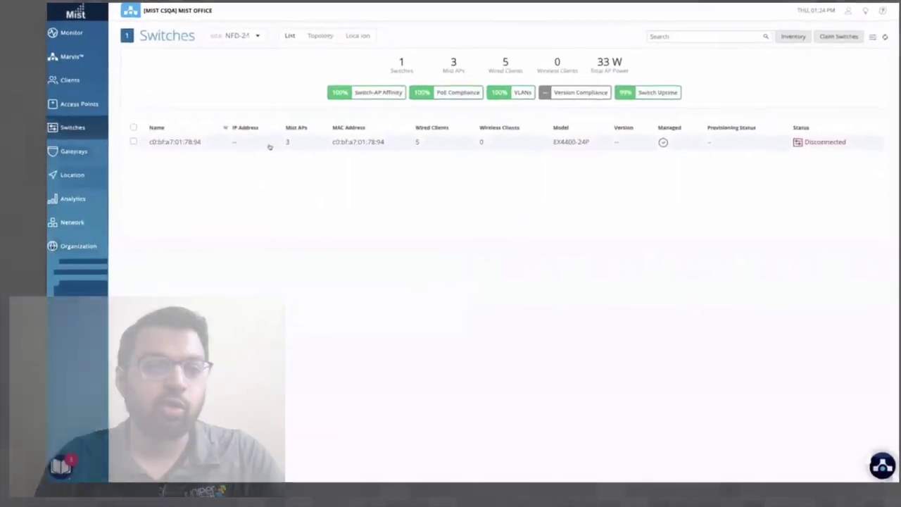
left_click(423, 120)
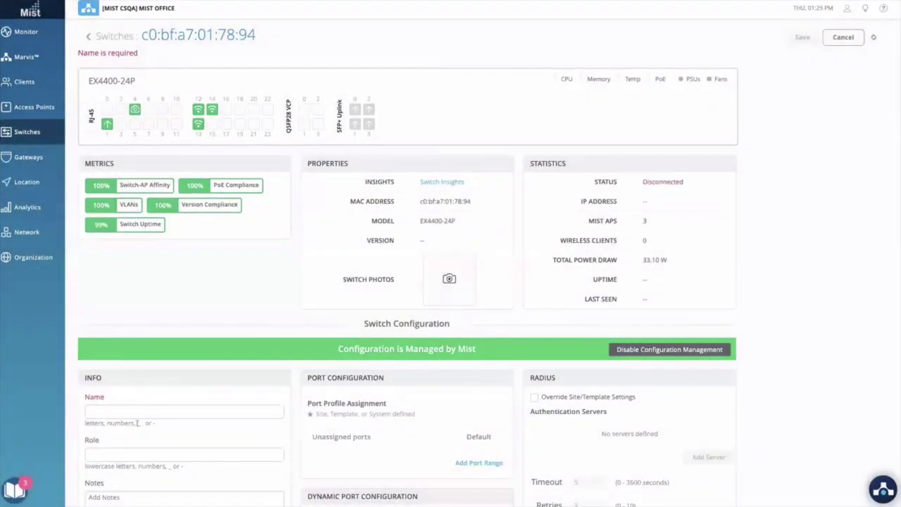
left_click(105, 411)
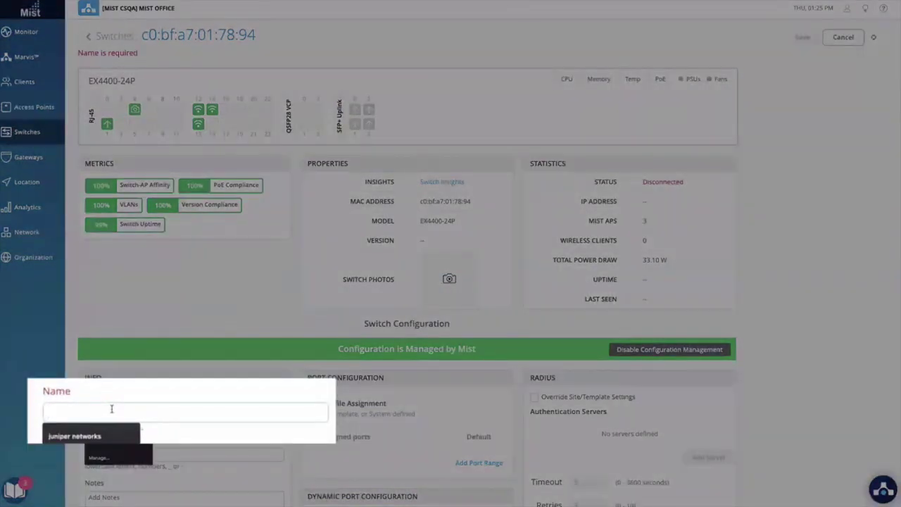
type("NFD-EX44")
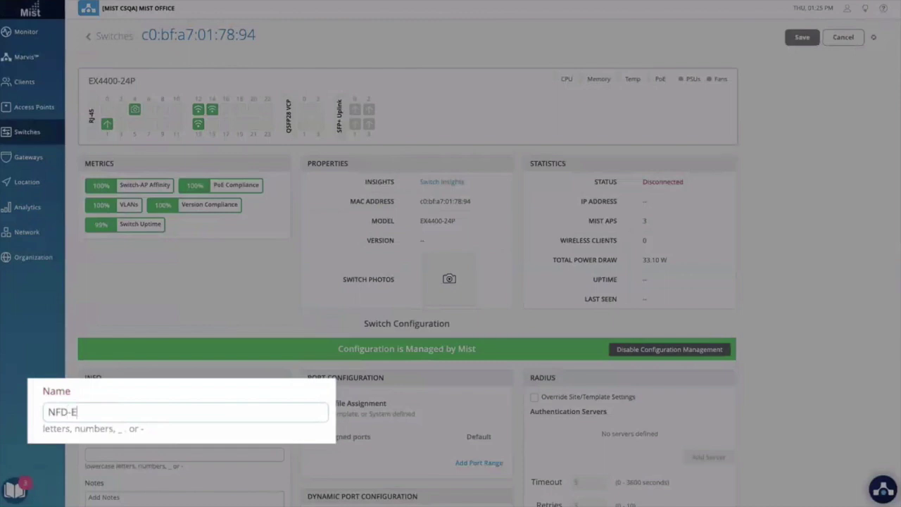
type("00-24P")
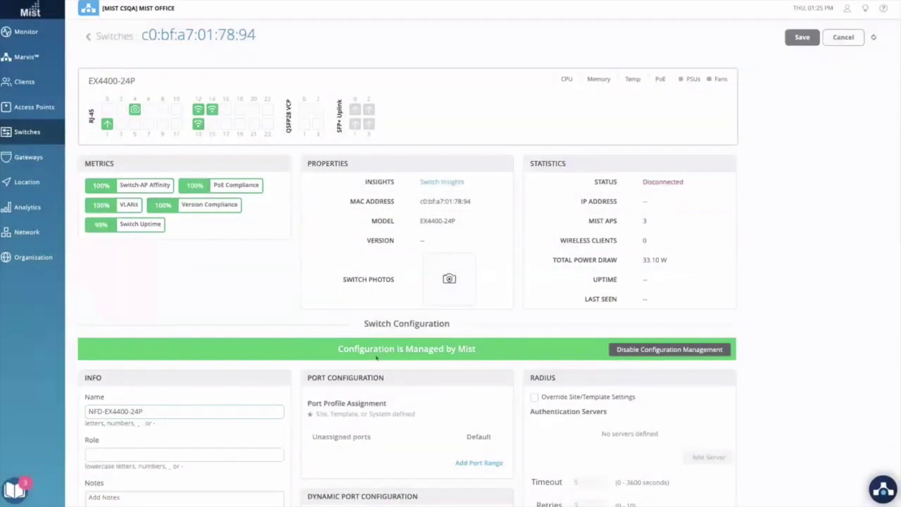
Step: Scroll through the NFD-EX4400-24P switch's configuration sections
scroll(425, 421, "down", 3)
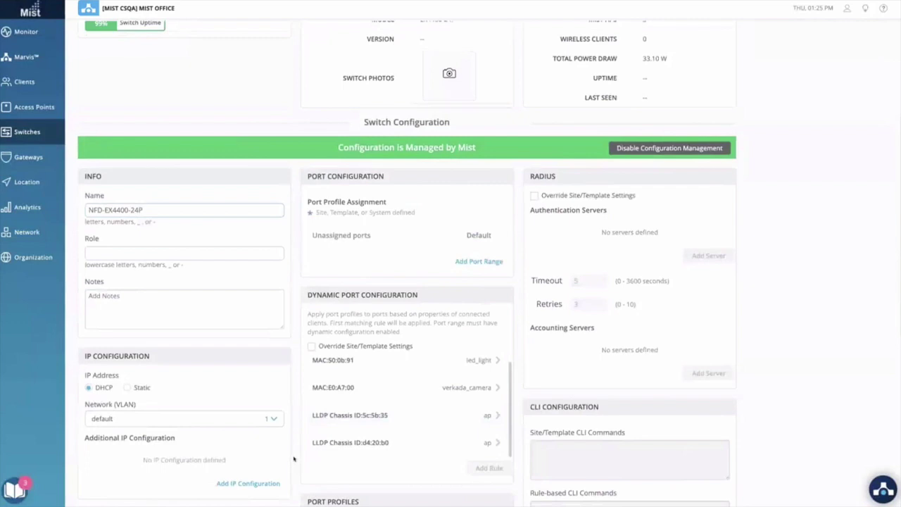
scroll(294, 459, "down", 2)
scroll(295, 459, "down", 1)
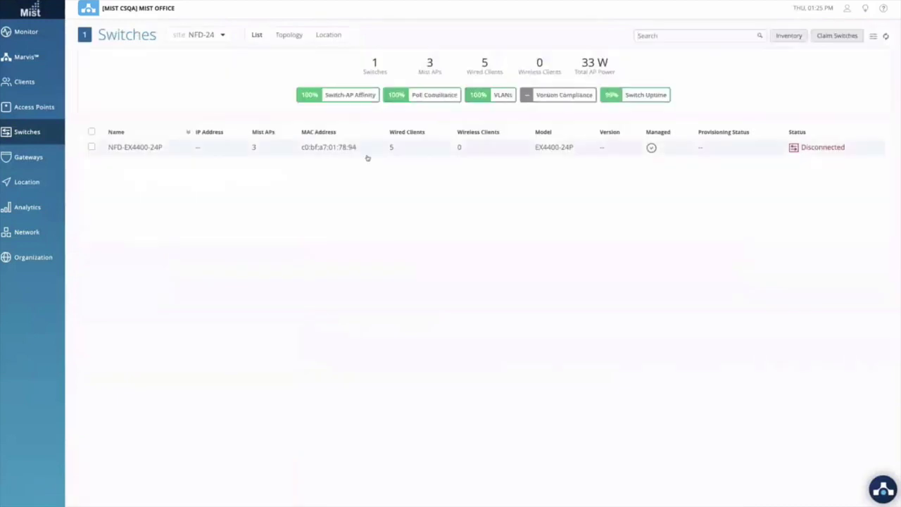
Step: Open NFD-Template from Switch Templates and expand Shared Elements to show its port profiles
mouse_move(33, 258)
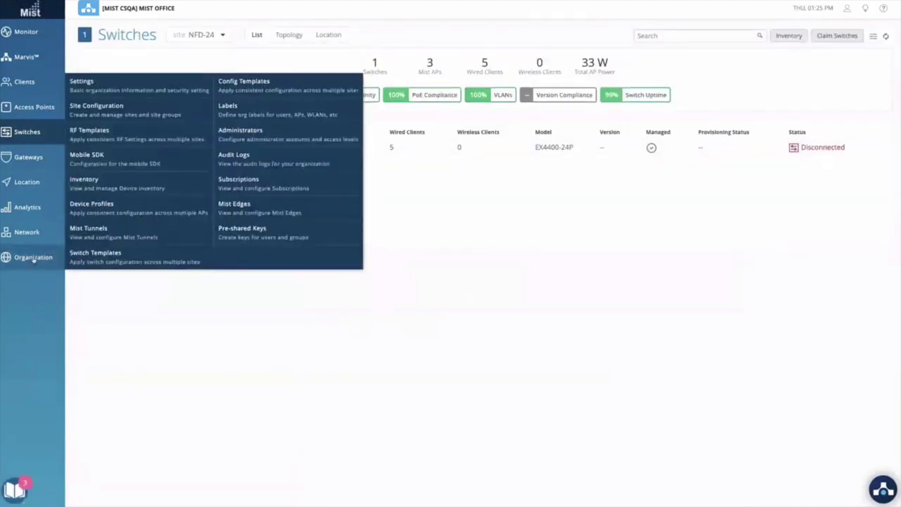
left_click(97, 258)
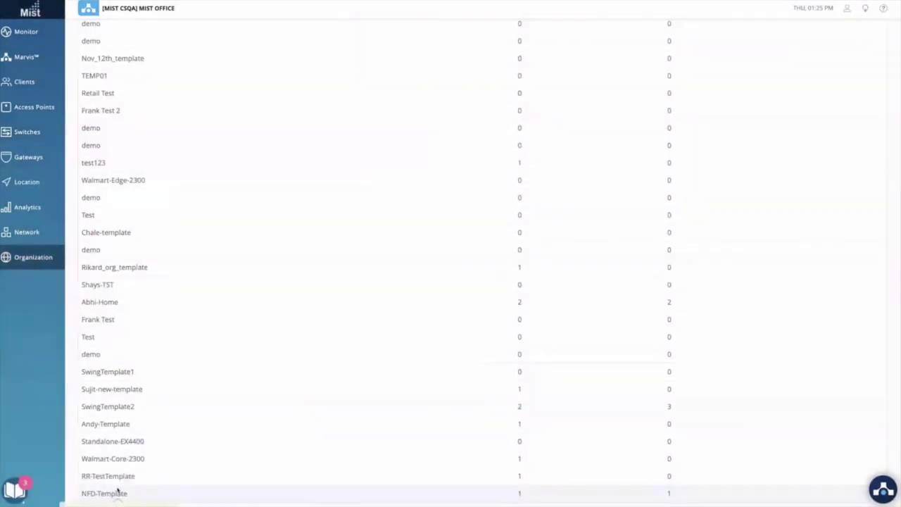
left_click(117, 491)
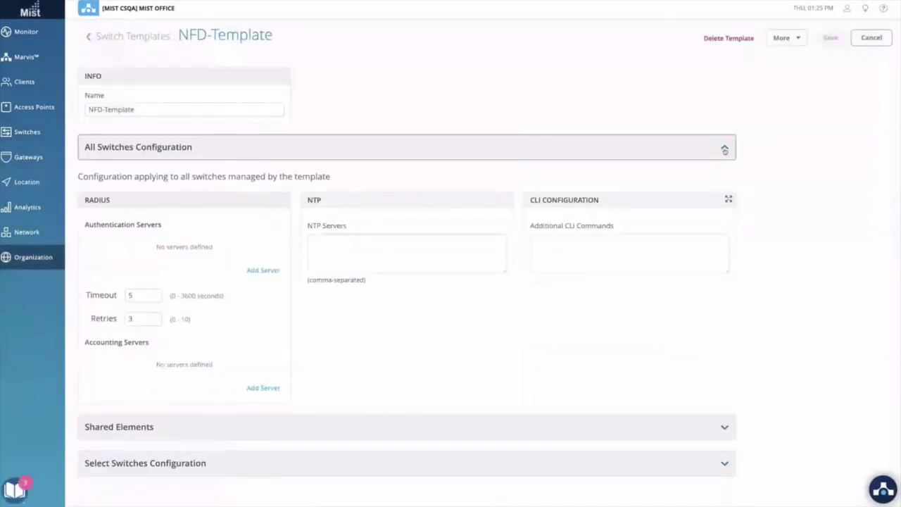
left_click(725, 148)
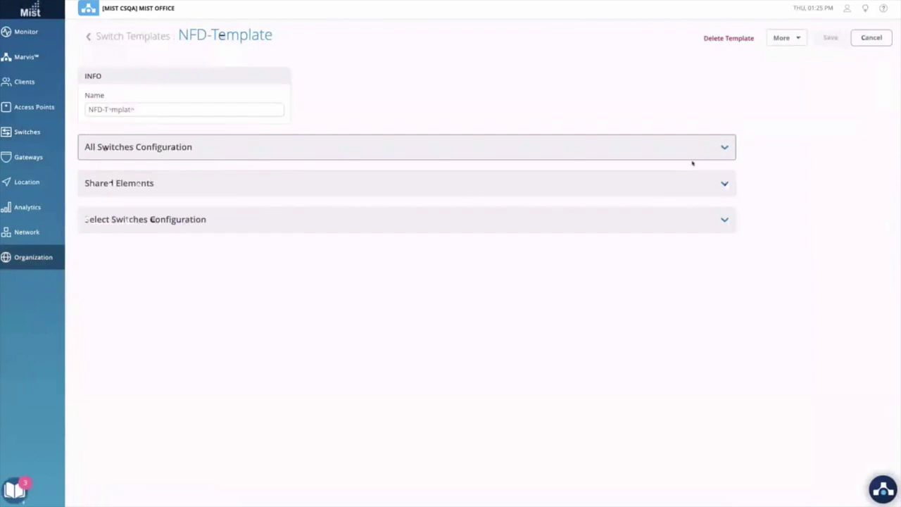
left_click(313, 194)
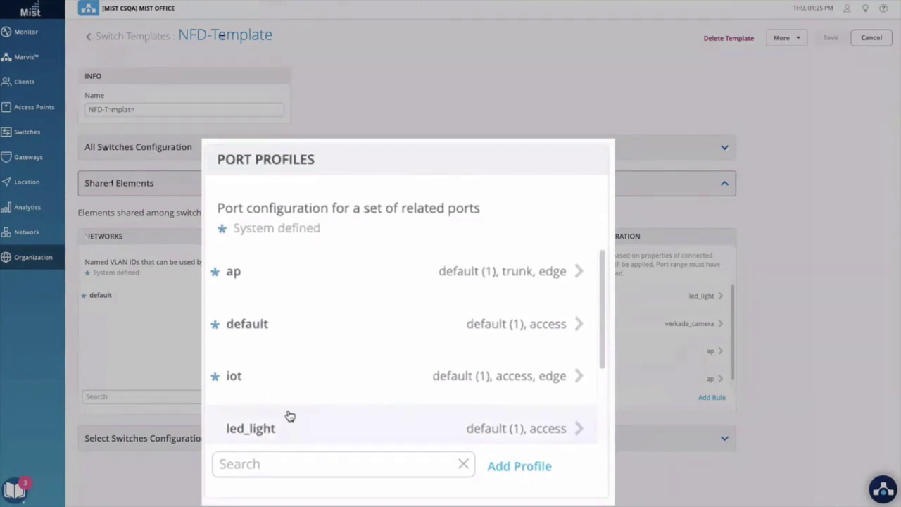
Step: Review the dynamic port rules: LLDP 5c:5b:35, MAC 50:0b:91 led_light and MAC E0:A7:00 camera
scroll(289, 415, "down", 3)
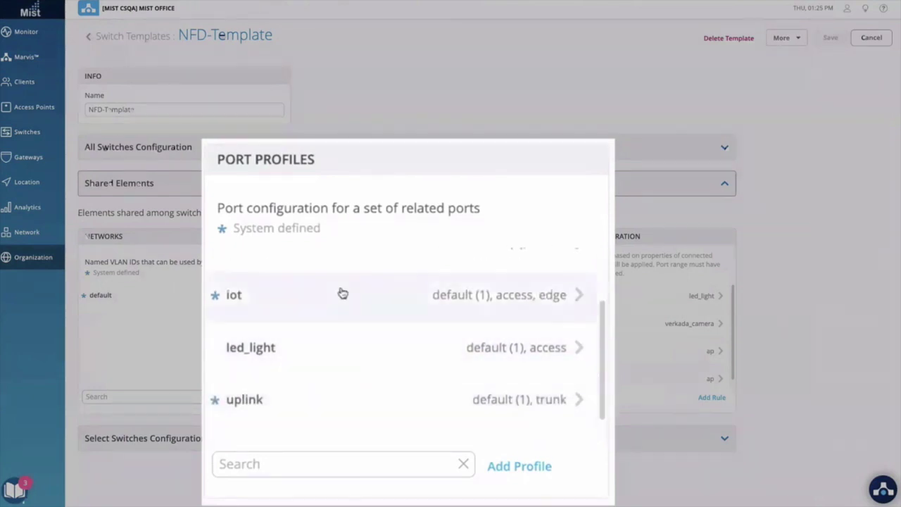
scroll(341, 292, "up", 2)
scroll(342, 292, "down", 3)
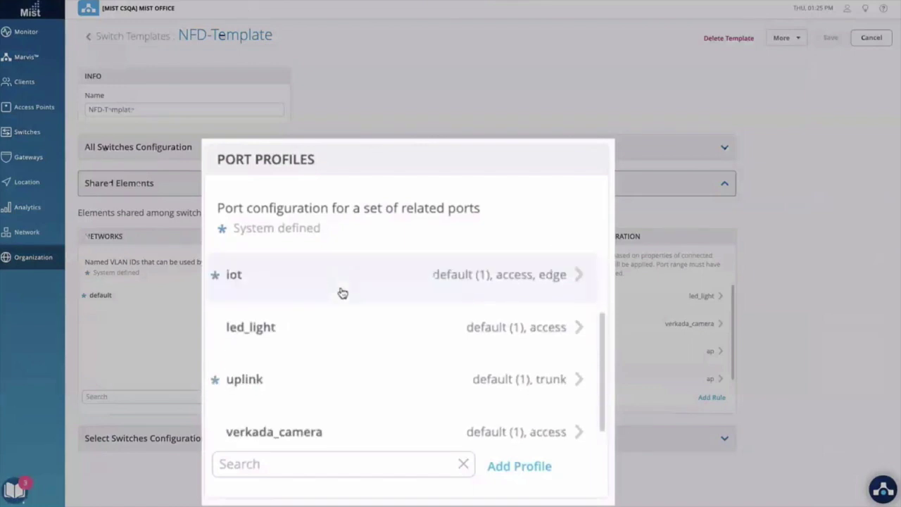
scroll(296, 344, "down", 1)
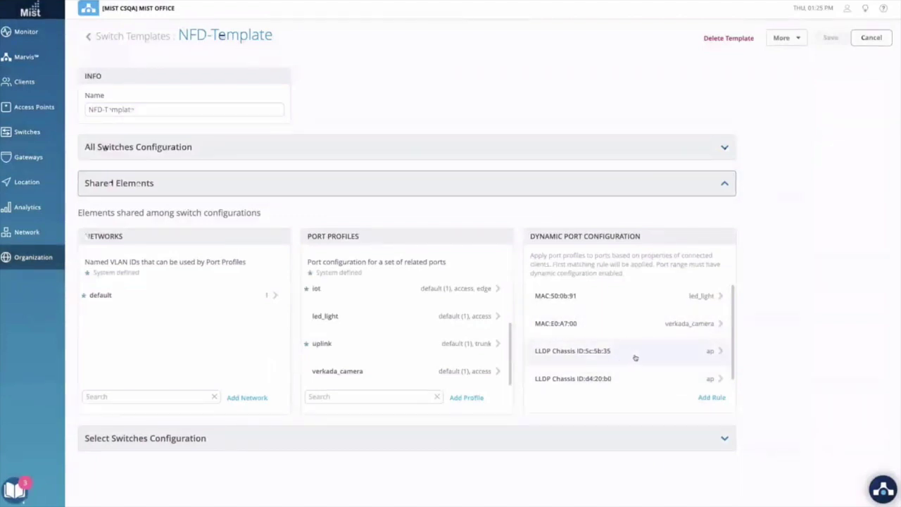
left_click(635, 358)
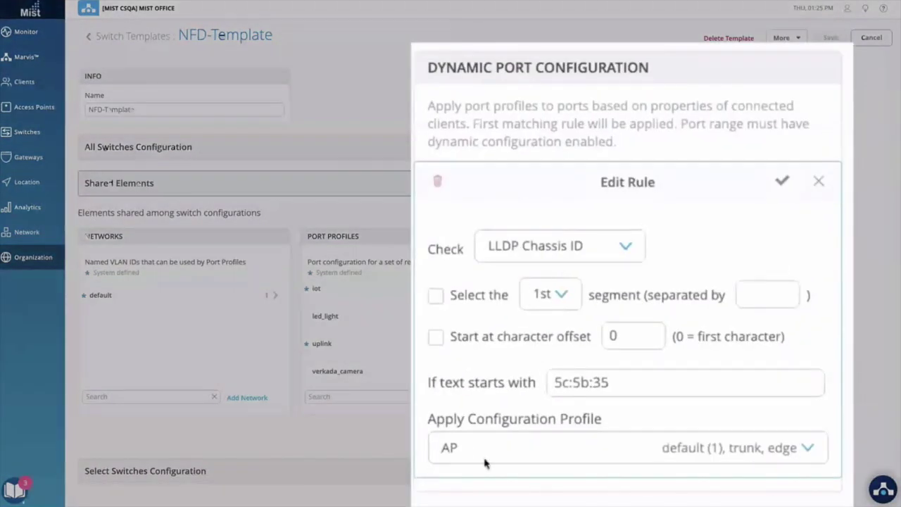
left_click(819, 181)
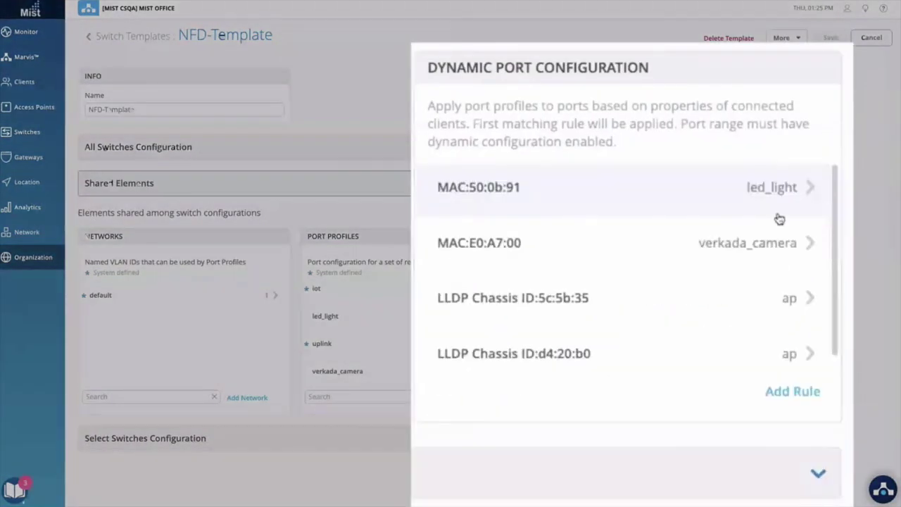
left_click(564, 197)
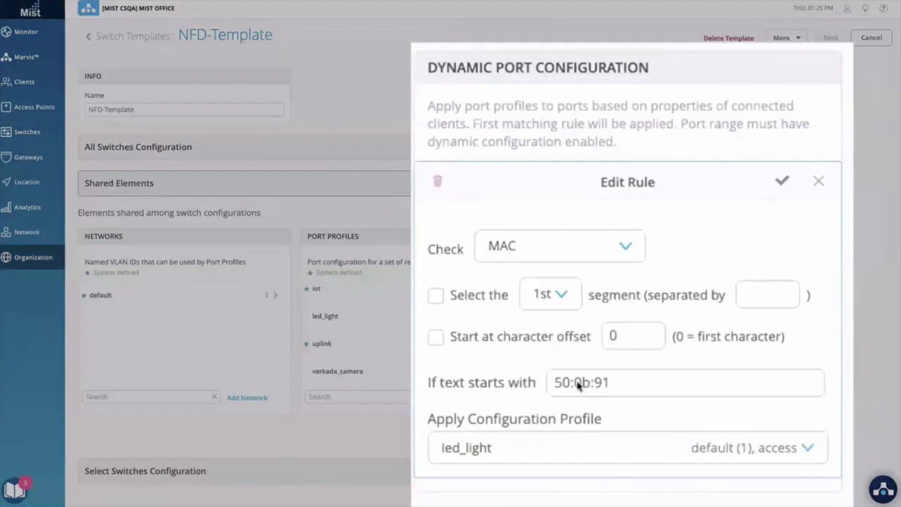
left_click(818, 181)
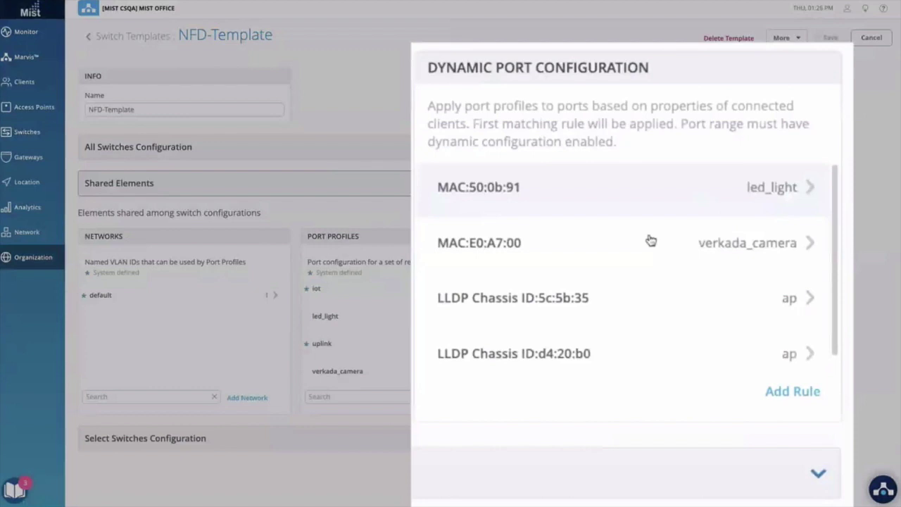
left_click(607, 249)
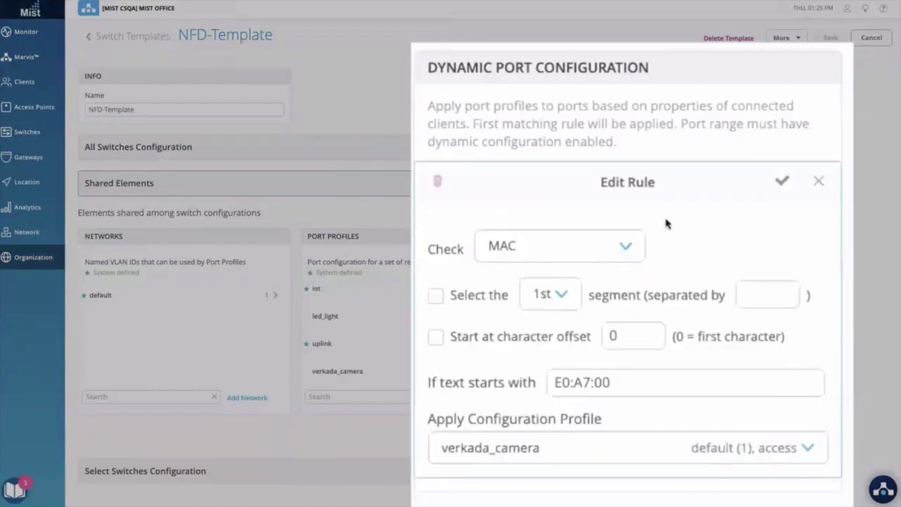
left_click(818, 181)
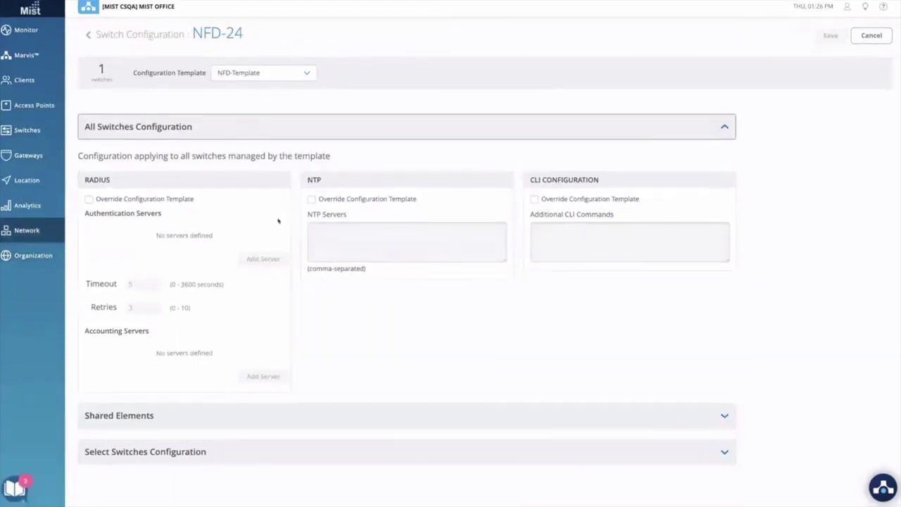
Step: Collapse All Switches Configuration, review the Shared Elements port profiles, then collapse Shared Elements
left_click(732, 128)
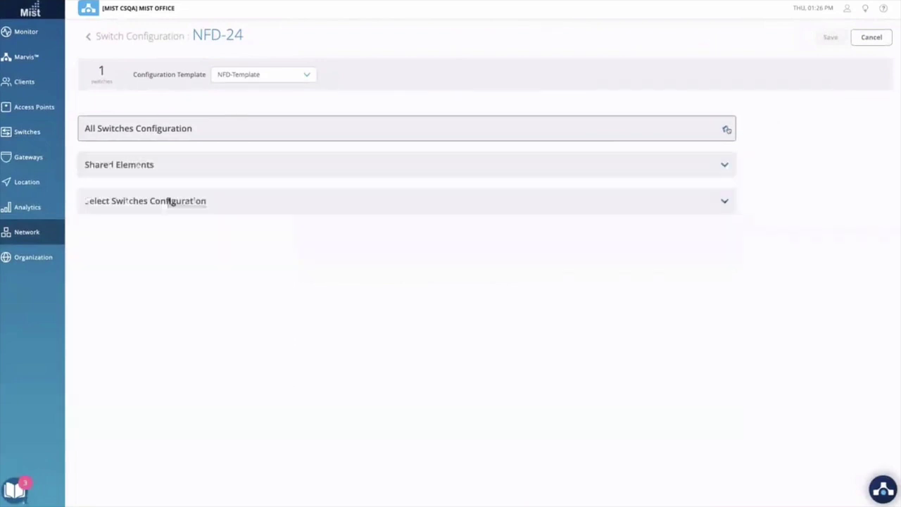
left_click(345, 164)
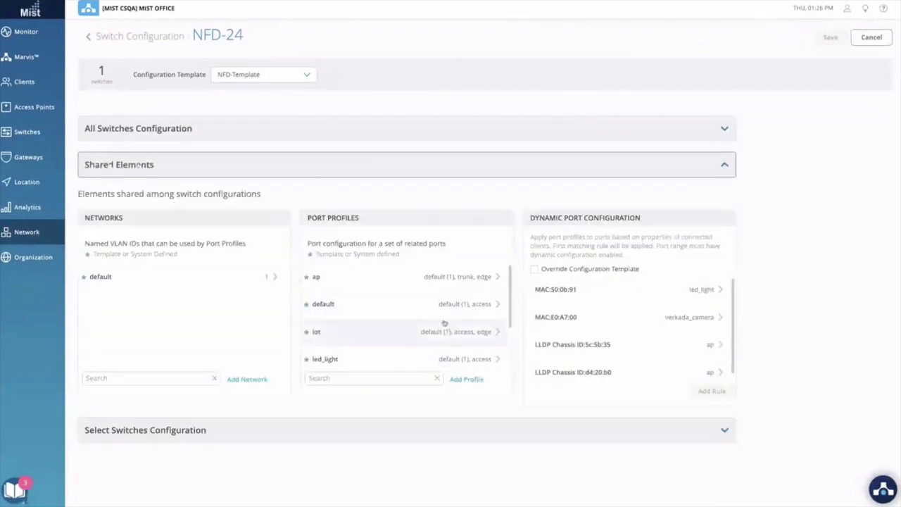
scroll(443, 321, "down", 2)
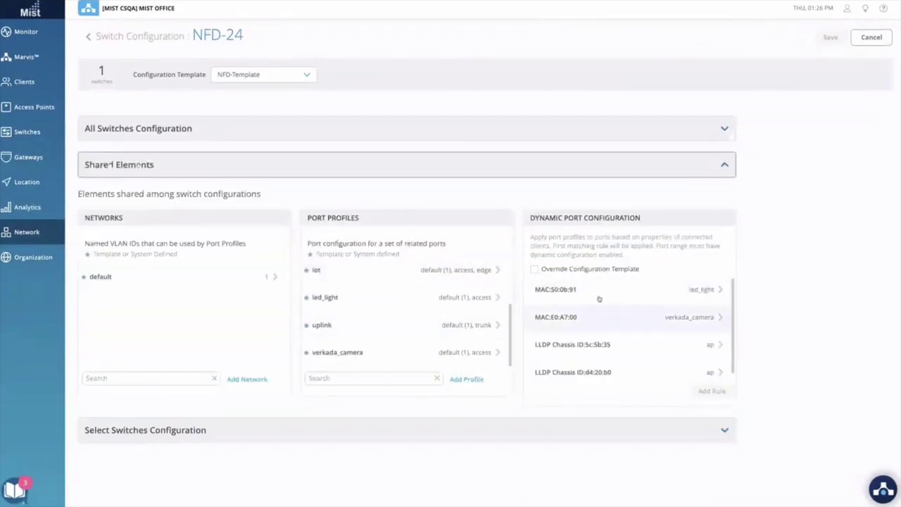
left_click(726, 167)
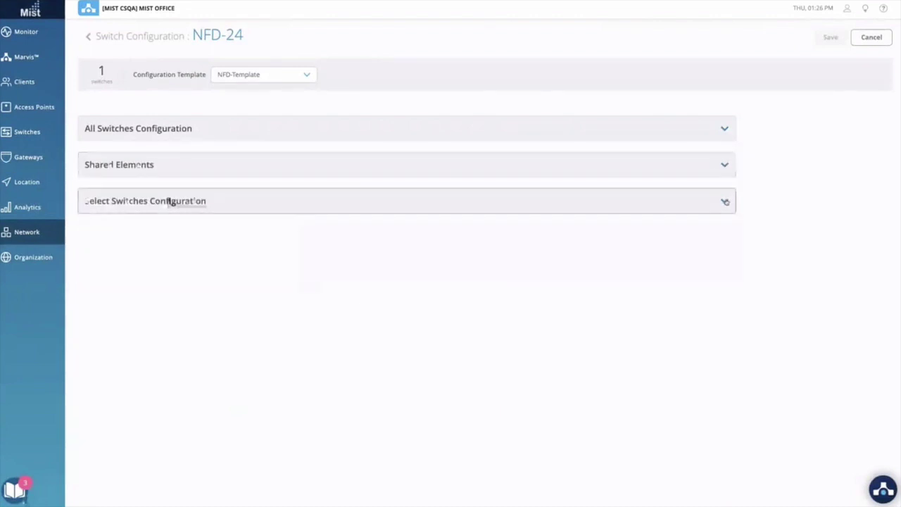
mouse_move(27, 232)
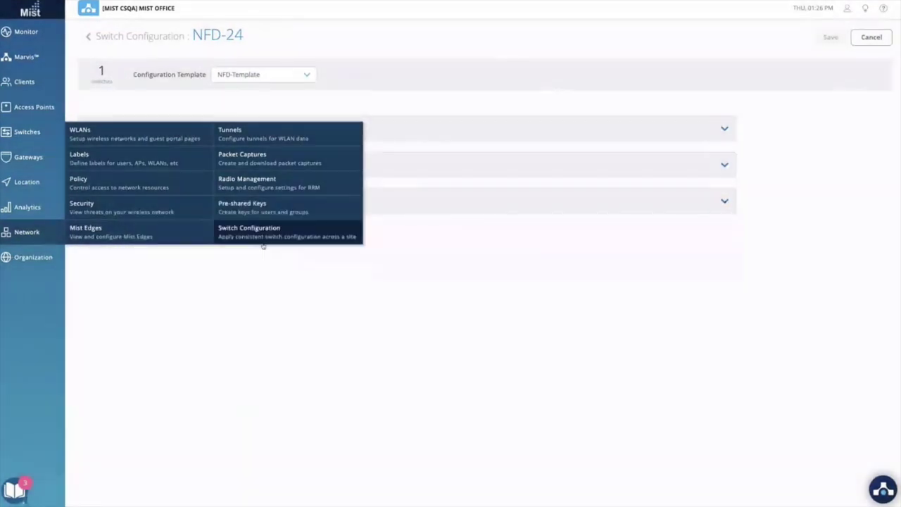
Step: Open site NFD-24 from the Network > Switch Configuration site list
left_click(262, 243)
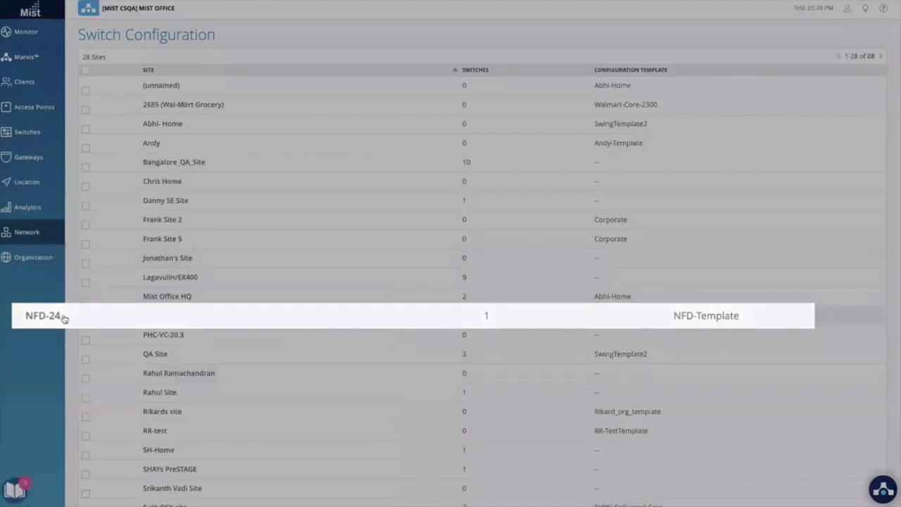
left_click(169, 315)
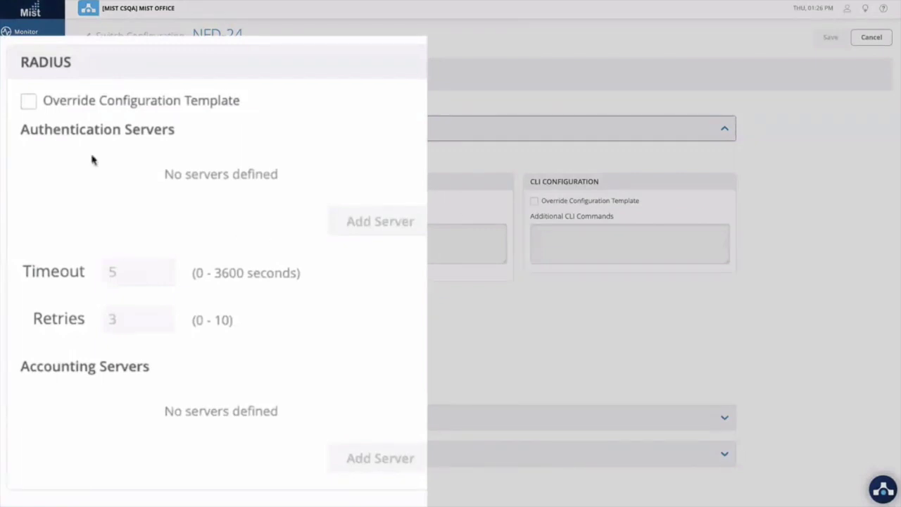
Step: Override the template RADIUS for NFD-24 with server 192.168.1.10 and its shared secret
left_click(28, 103)
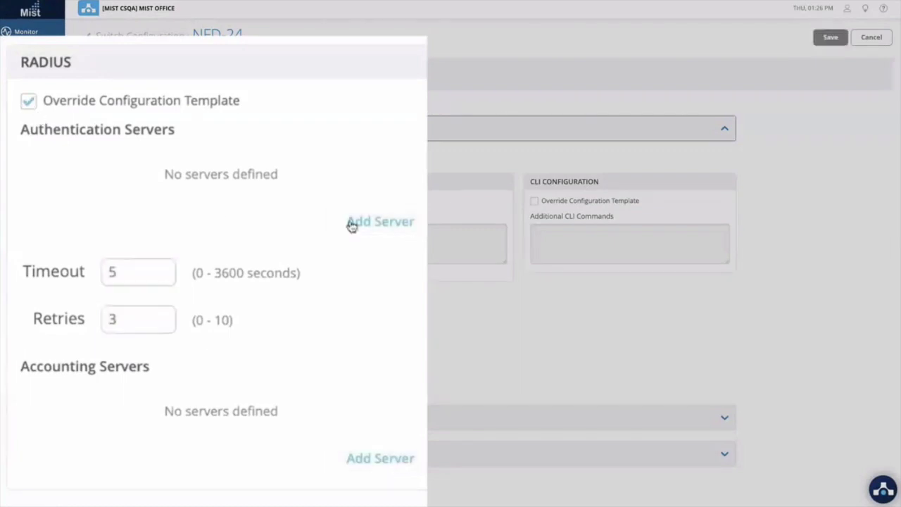
left_click(374, 225)
left_click(201, 256)
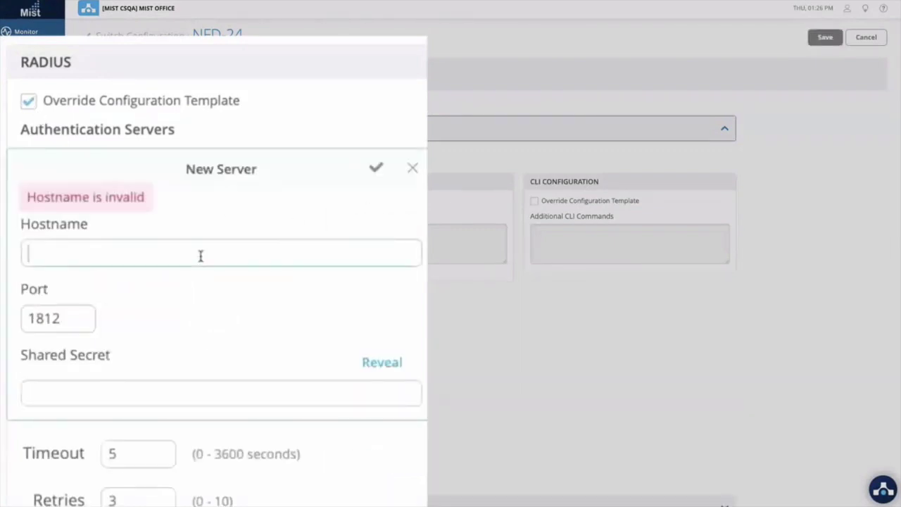
type("192.1")
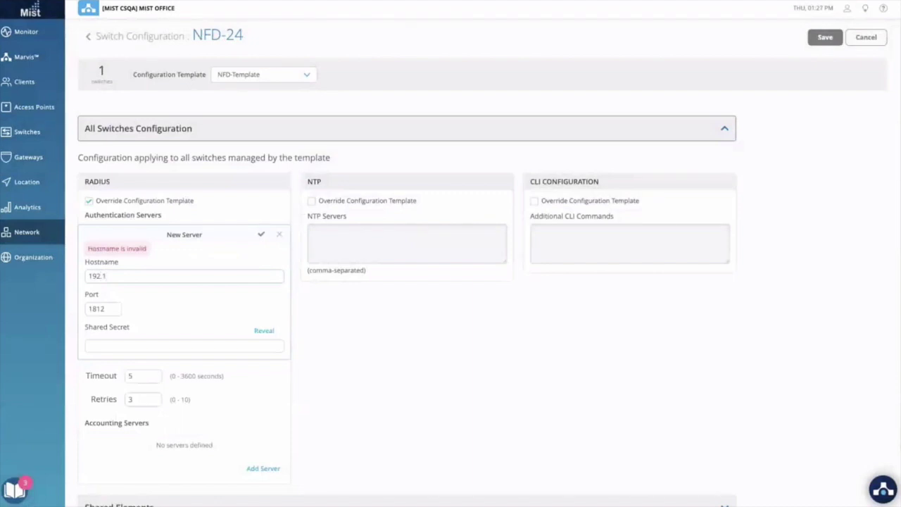
type("68.1.10")
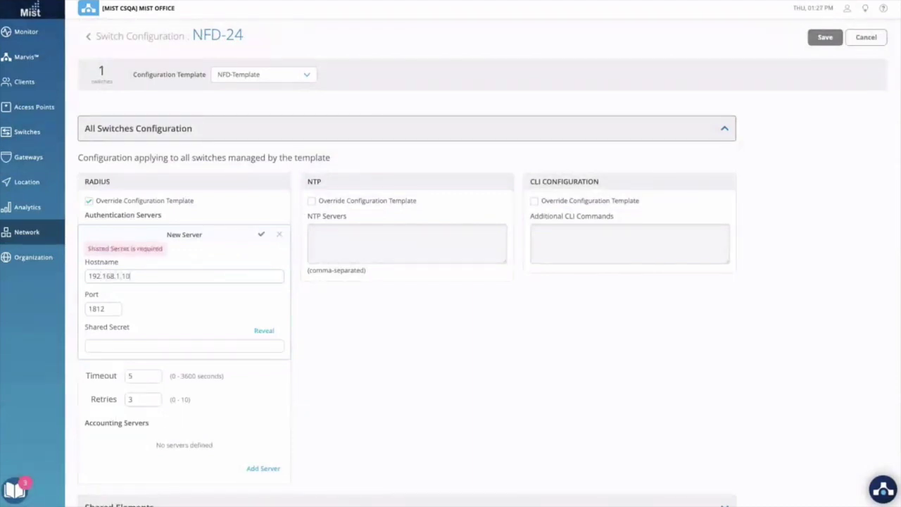
left_click(145, 343)
type("********")
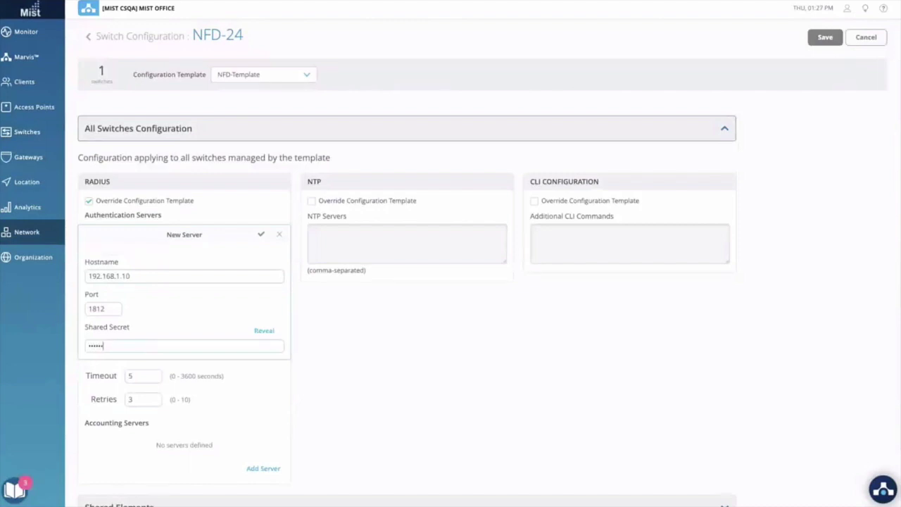
type("*")
left_click(260, 235)
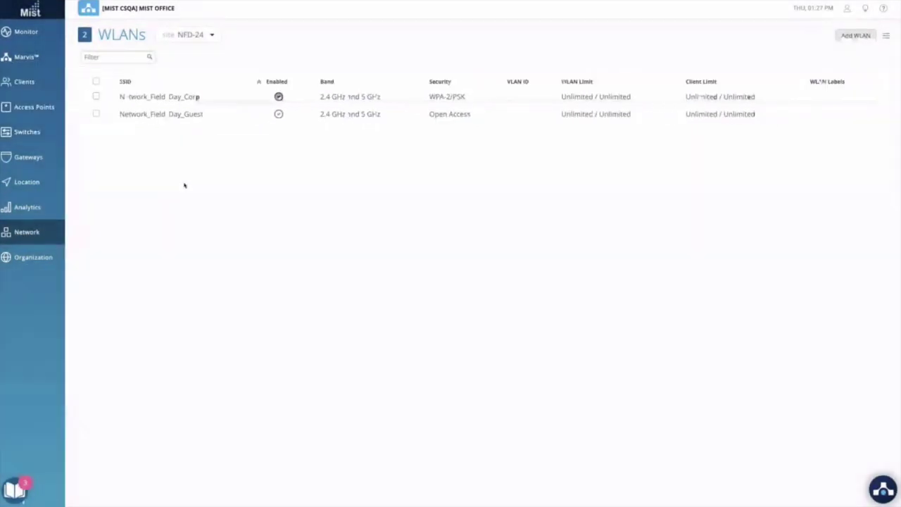
Step: Go to site NFD-24's Access Points page
left_click(36, 107)
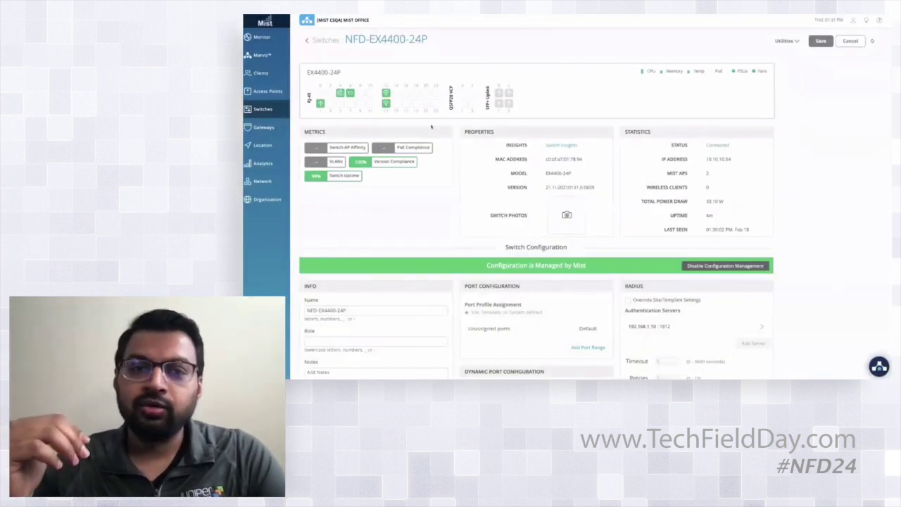
Step: Scroll to the NFD-EX4400-24P switch's port panel and inspect its ports
scroll(416, 120, "down", 1)
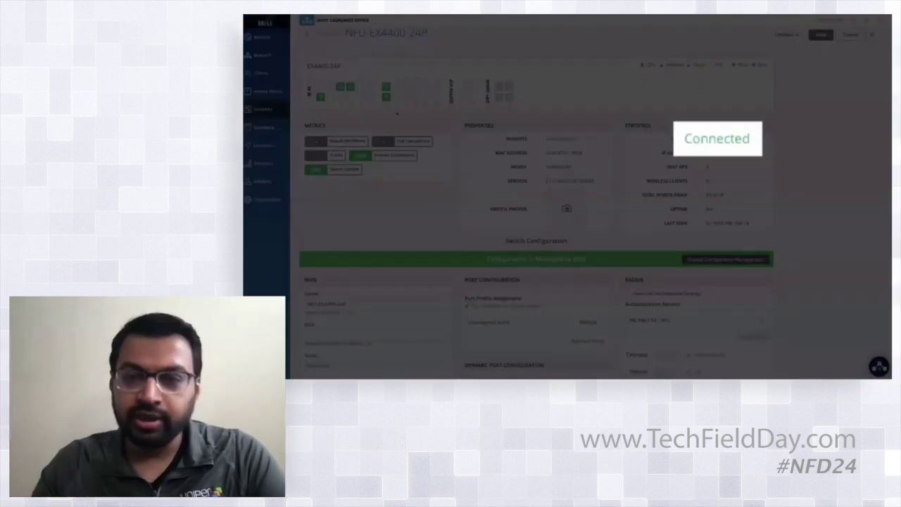
mouse_move(380, 106)
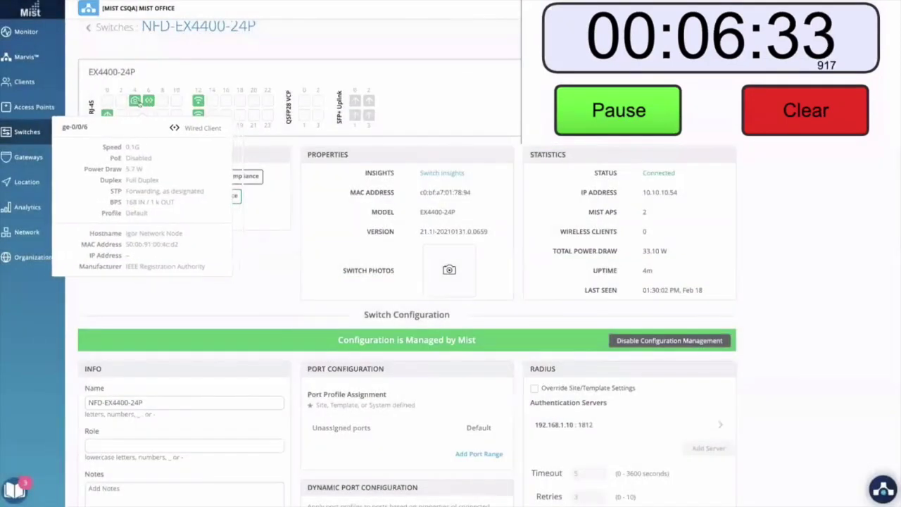
mouse_move(198, 104)
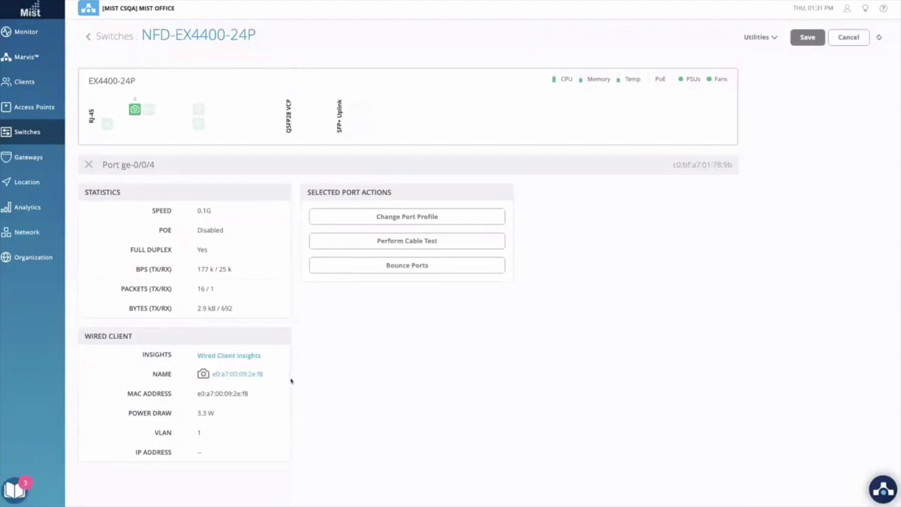
Step: Open the wired camera client in Verkada, then return to Mist once the iPhone joins Network_Field_Day_Corp
left_click(255, 375)
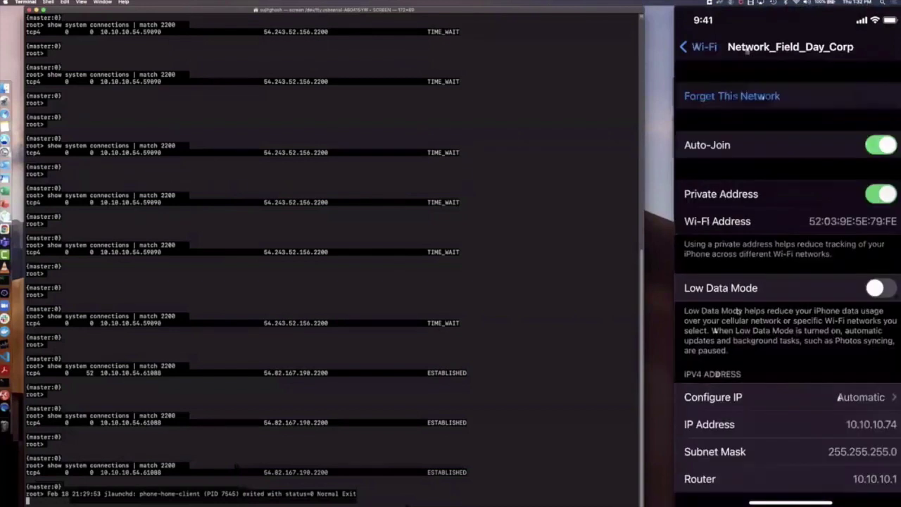
key("super+Tab")
Step: Show NFD-24's WiFi Clients, listing iPhone-2 at 10.10.10.74 on 5 GHz
mouse_move(54, 127)
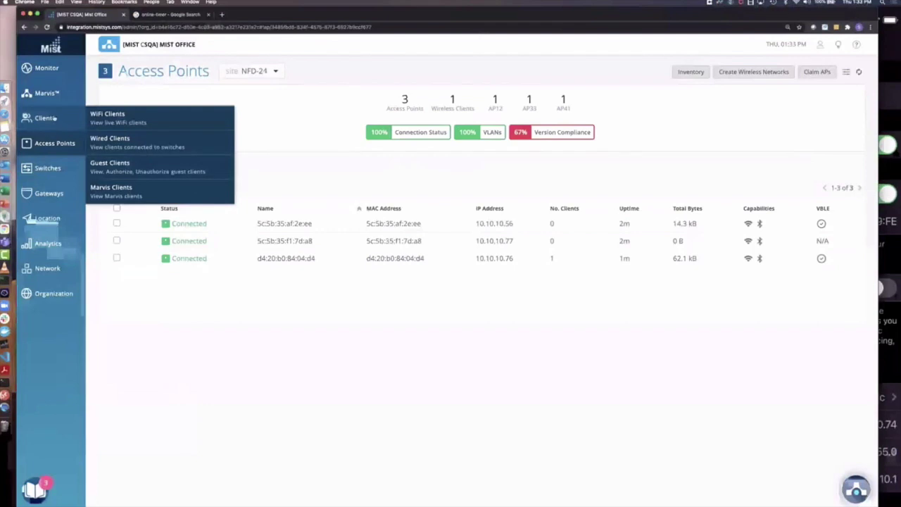
left_click(138, 116)
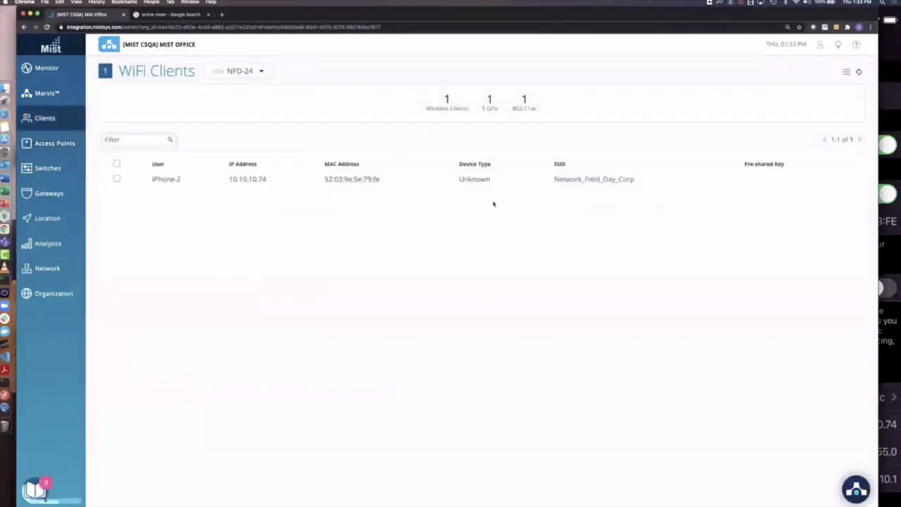